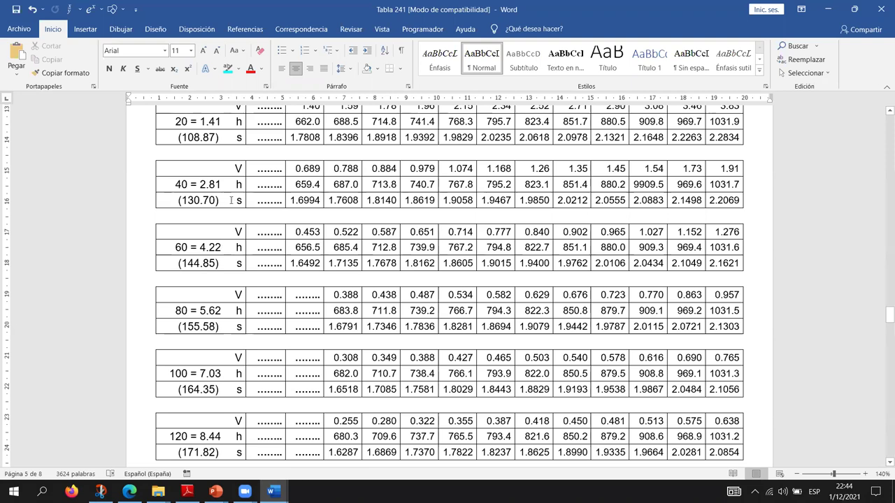
# - Switch to the thermodynamics tables PDF in Adobe Reader and examine Tabla A21's temperature headings and absolute pressure rows
pyautogui.click(231, 295)
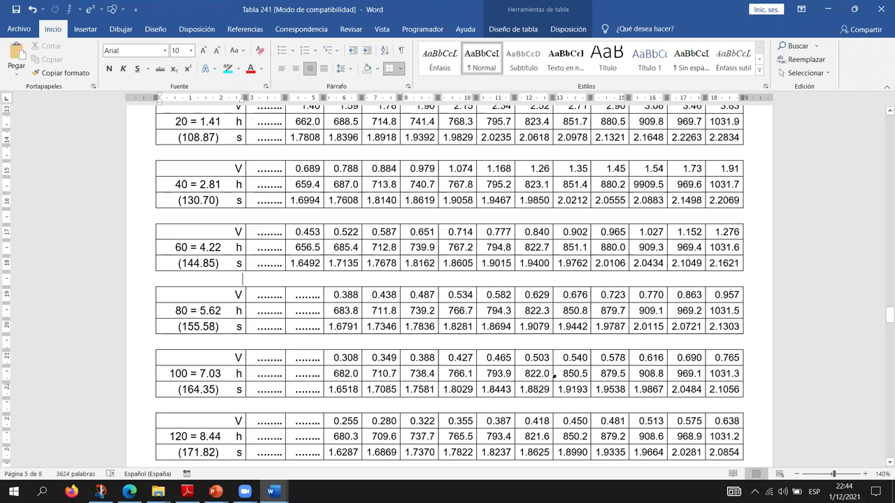
pyautogui.click(187, 492)
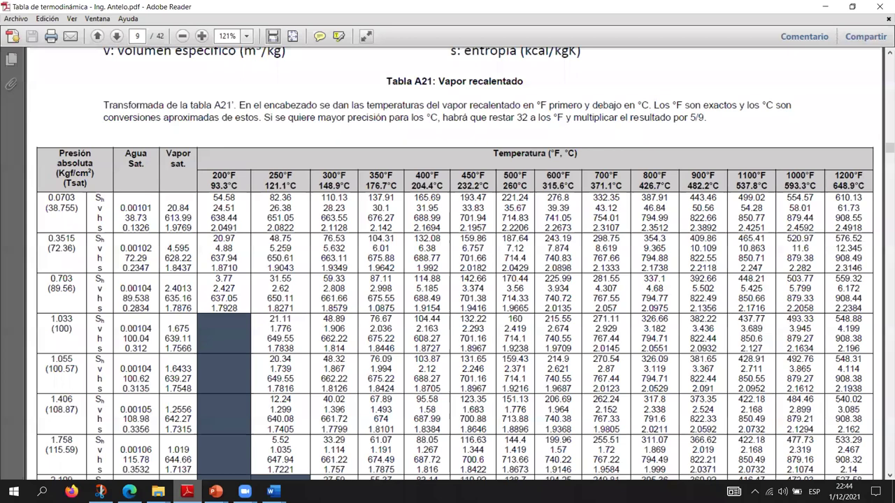
pyautogui.scroll(1, 433, 101)
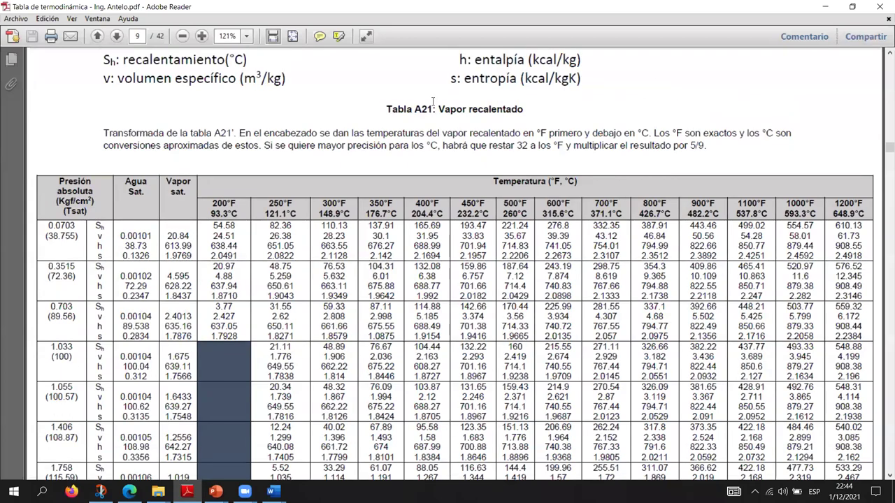
pyautogui.scroll(10, 536, 210)
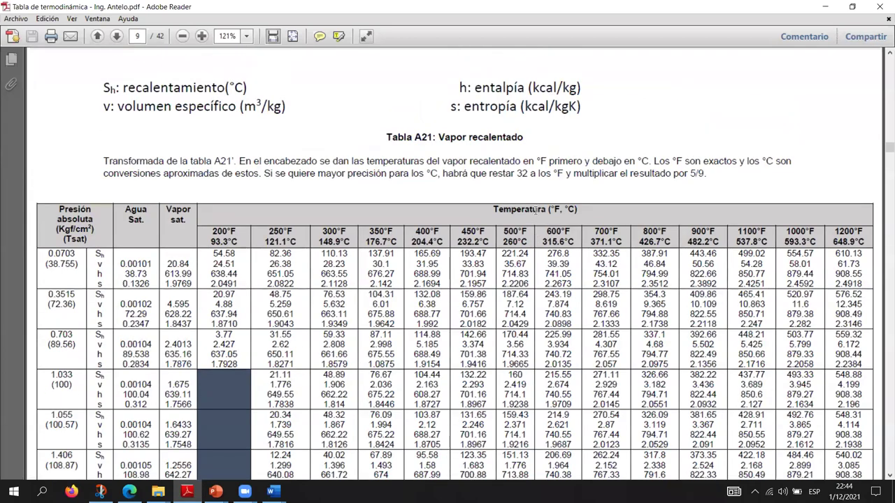
pyautogui.scroll(-10, 512, 248)
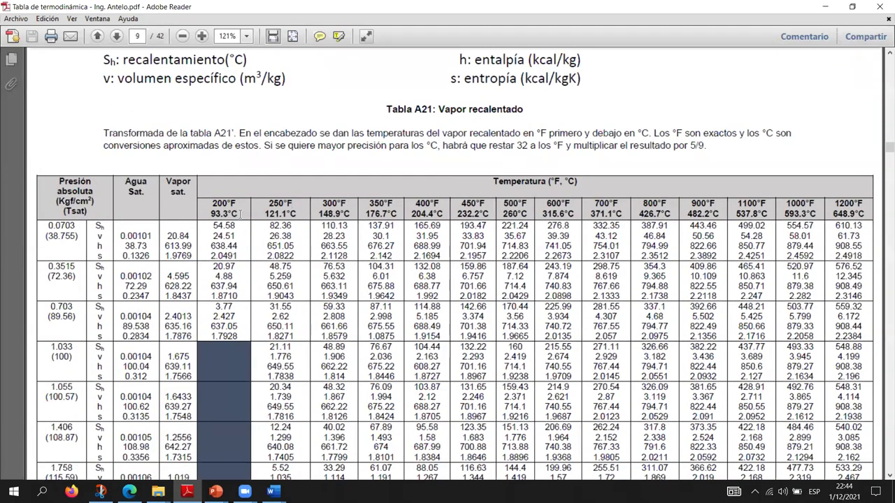
pyautogui.doubleClick(326, 213)
pyautogui.click(73, 227)
pyautogui.scroll(-2, 67, 241)
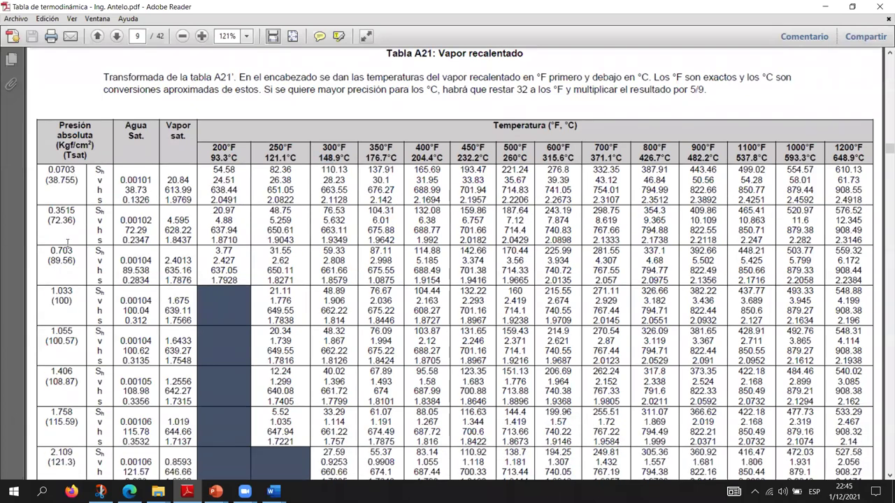
pyautogui.scroll(-1, 67, 242)
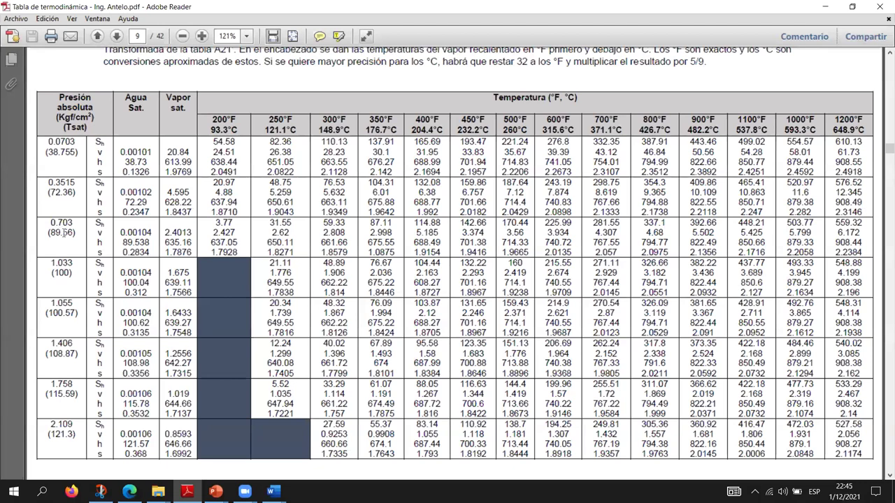
pyautogui.scroll(-2, 60, 255)
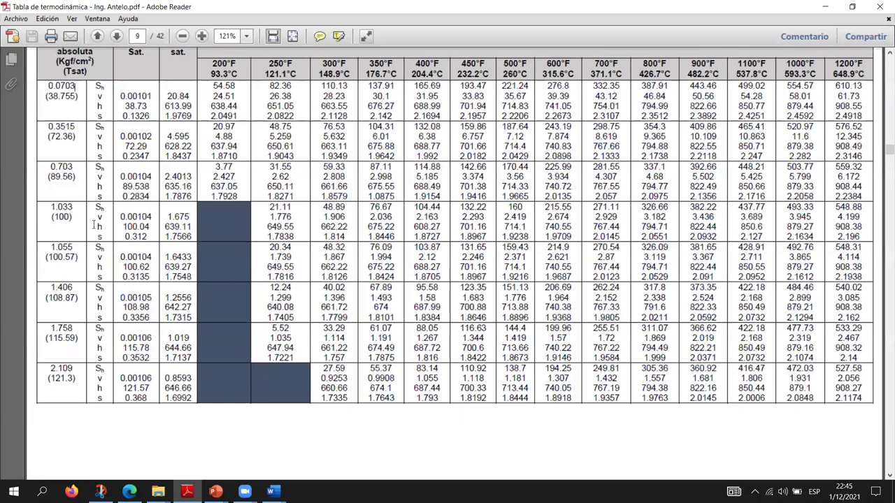
# - Highlight the absolute pressure value 5.27 in yellow in the superheated steam table on page 10
pyautogui.scroll(-5, 93, 224)
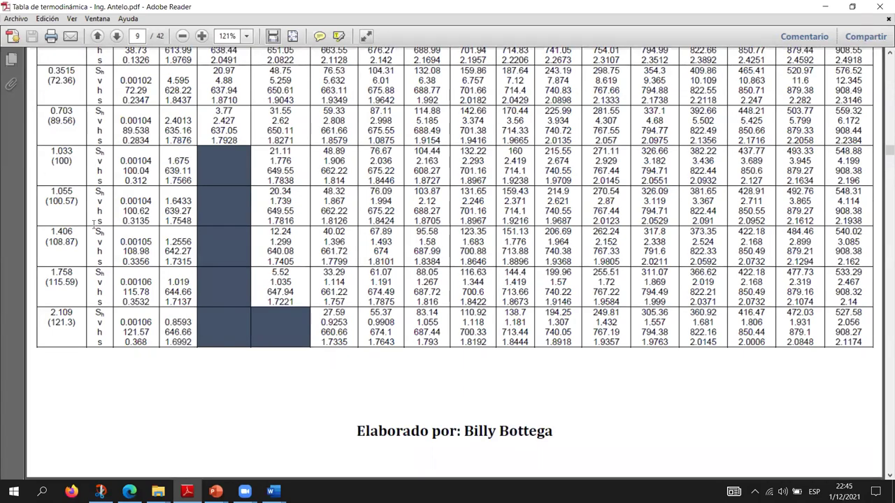
pyautogui.scroll(-4, 104, 208)
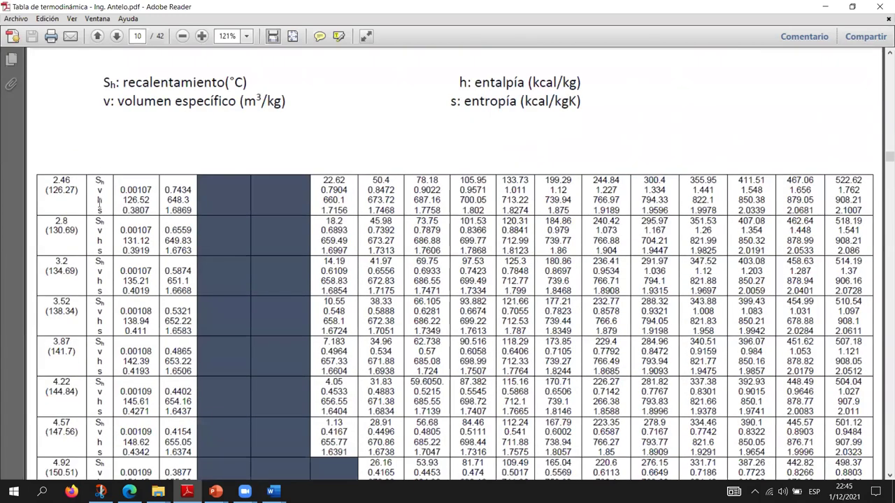
pyautogui.scroll(-2, 103, 202)
pyautogui.scroll(-1, 79, 299)
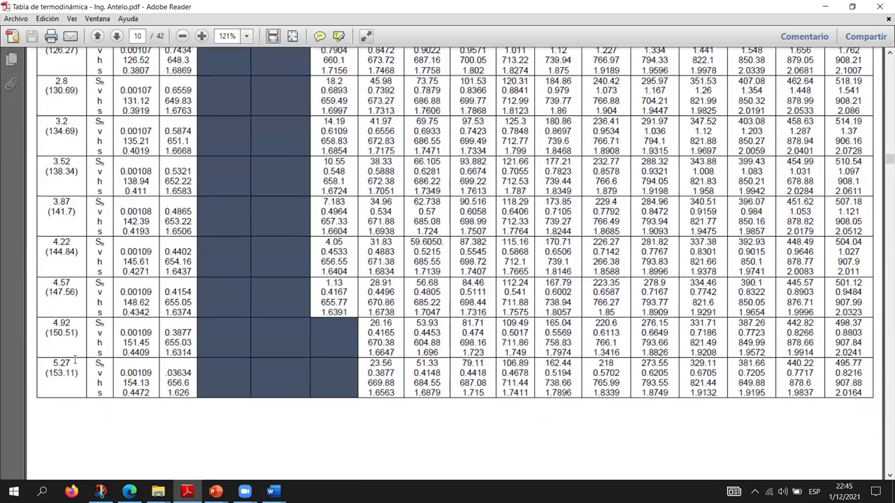
pyautogui.moveTo(74, 362); pyautogui.dragTo(50, 363)
pyautogui.click(341, 36)
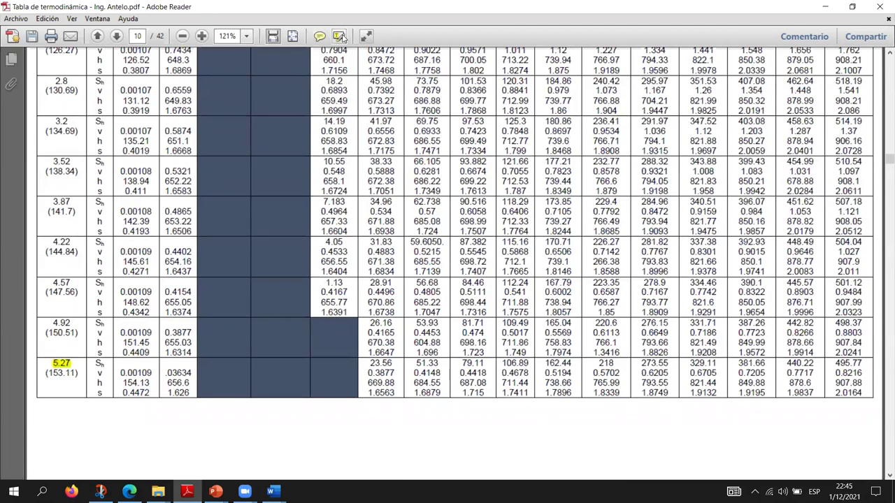
pyautogui.scroll(1, 133, 273)
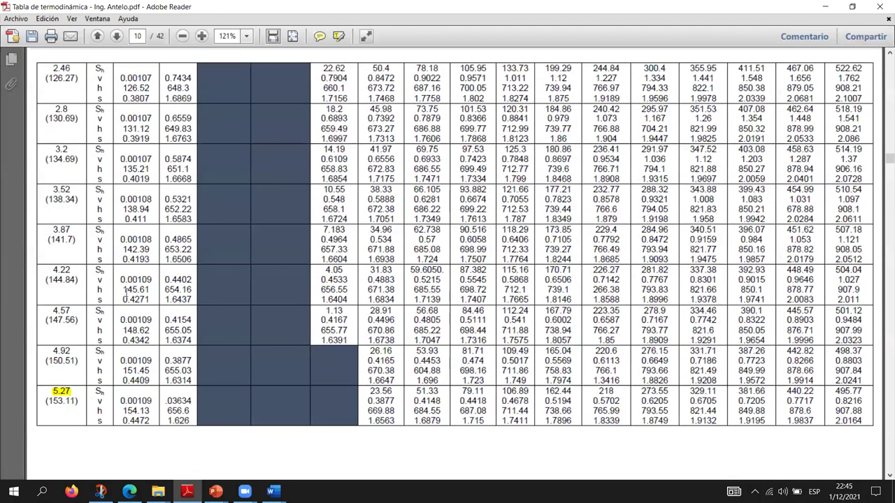
pyautogui.scroll(1, 125, 310)
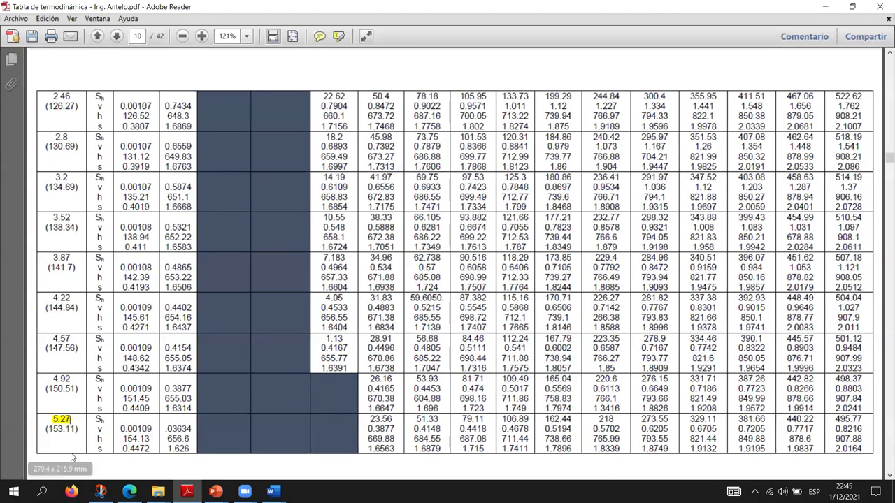
# - Compare the superheated steam rows in the Word document Tabla 241 with the property labels of the PDF's page 10 table
pyautogui.moveTo(273, 491)
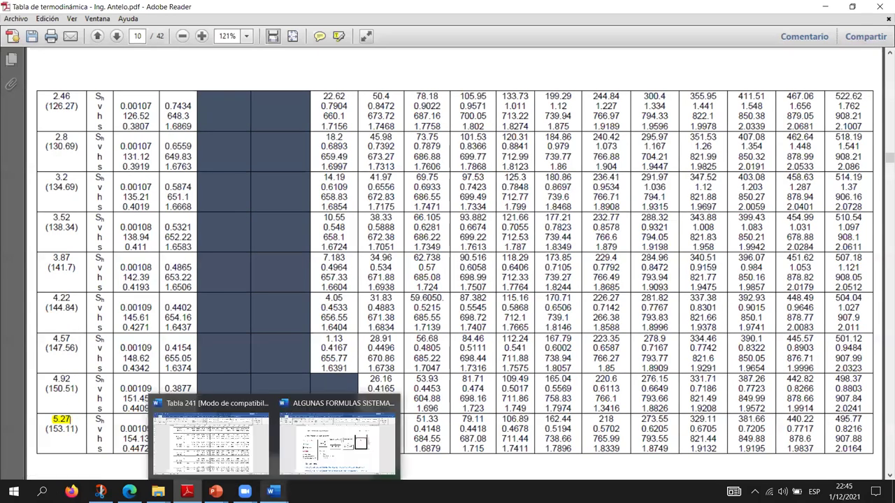
pyautogui.click(244, 433)
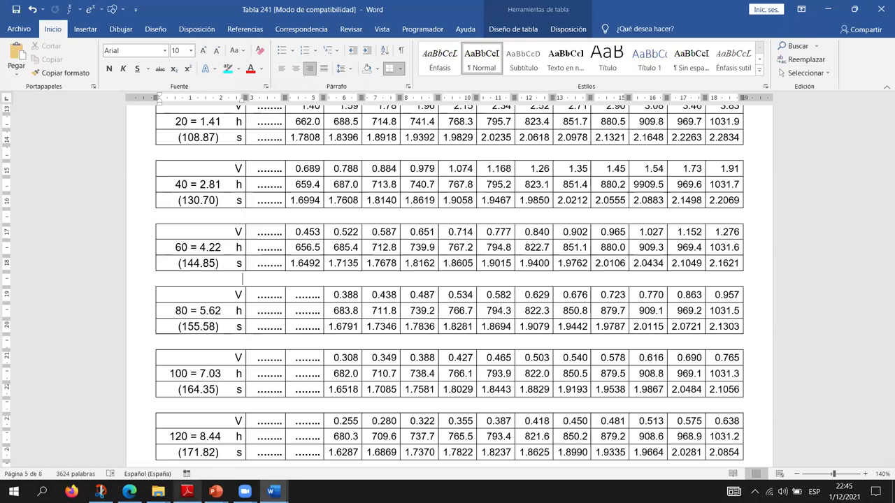
pyautogui.moveTo(186, 491)
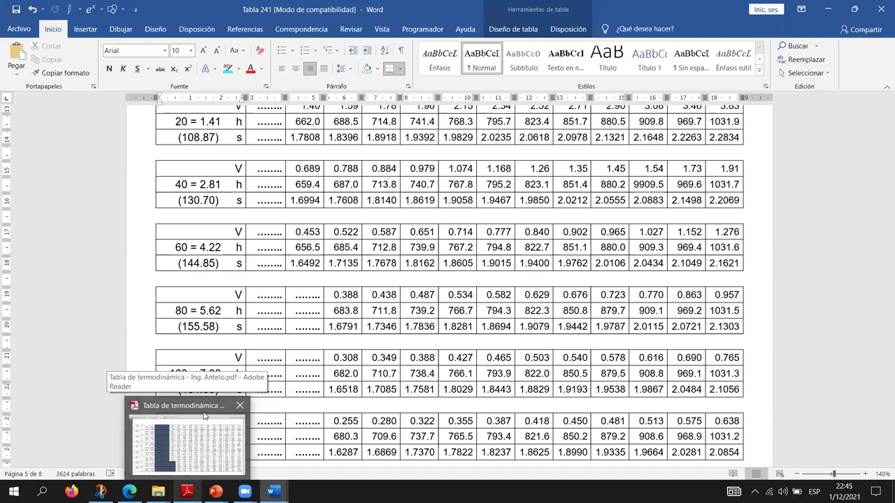
pyautogui.click(188, 455)
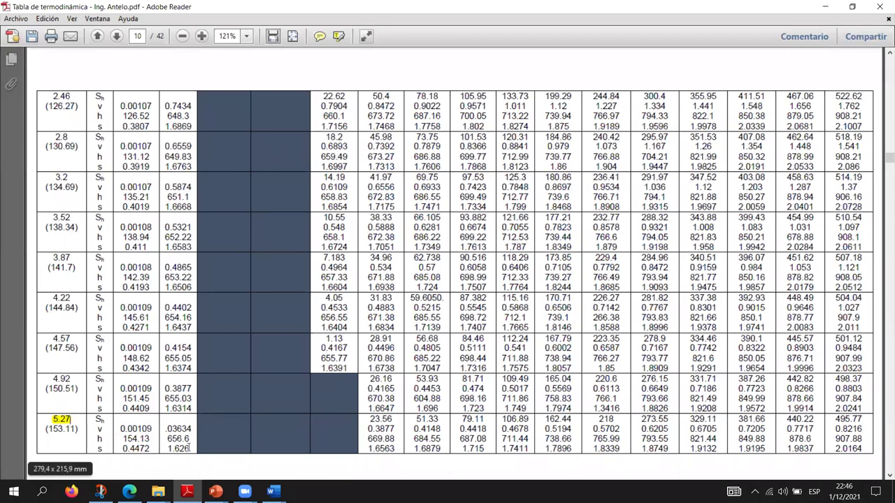
pyautogui.scroll(3, 114, 322)
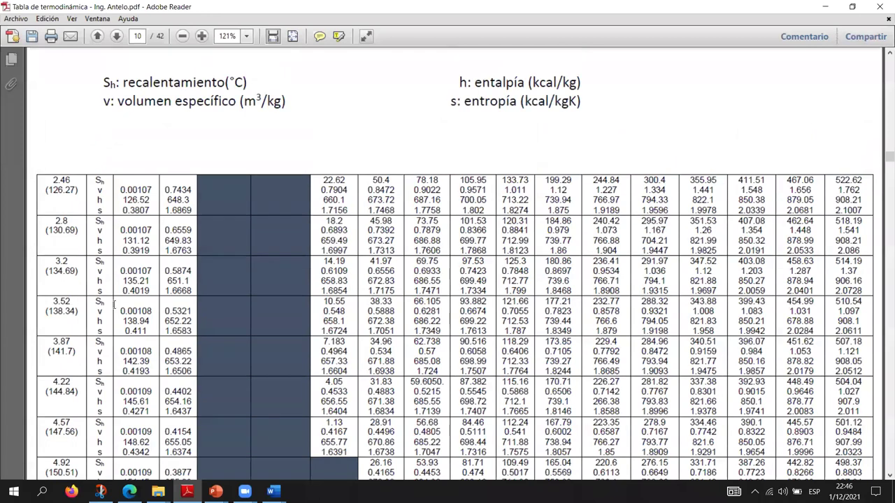
pyautogui.moveTo(106, 181); pyautogui.dragTo(94, 181)
pyautogui.click(100, 187)
pyautogui.scroll(-5, 100, 200)
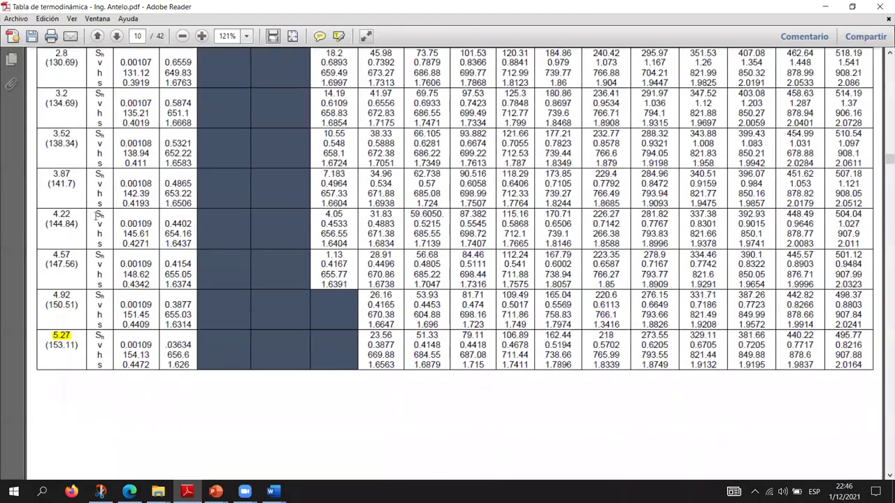
pyautogui.scroll(1, 98, 257)
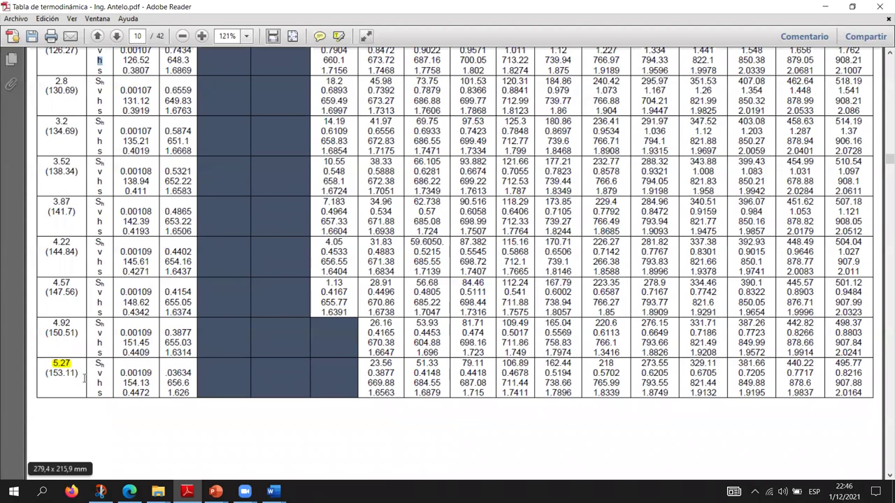
# - Switch to the PowerPoint presentation and check the specific volume v2 on the E-2 slide
pyautogui.click(273, 491)
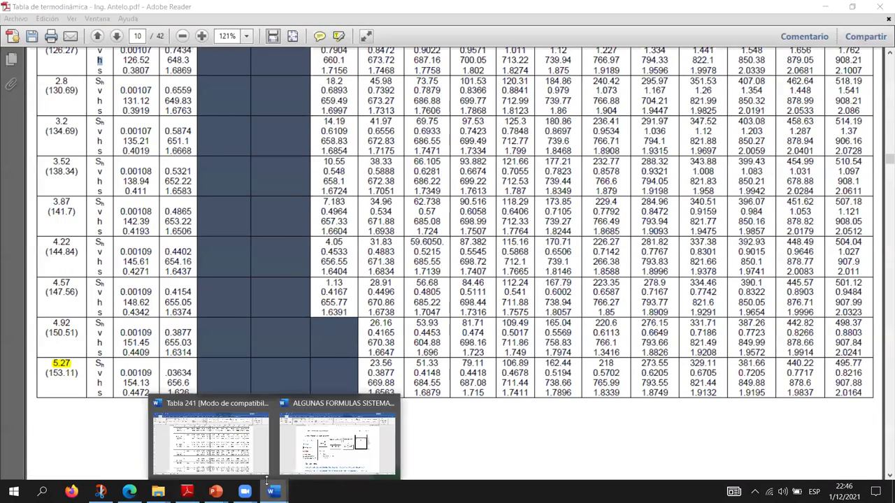
pyautogui.moveTo(215, 491)
pyautogui.click(151, 440)
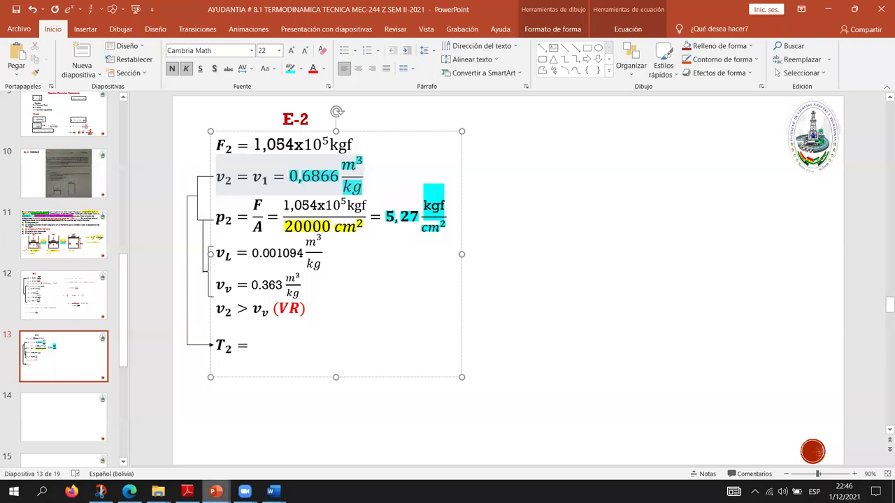
# - Return to the PDF in Adobe Reader and highlight the specific volumes 0.6705 and 0.7205 in the 5.27 pressure row
pyautogui.click(188, 491)
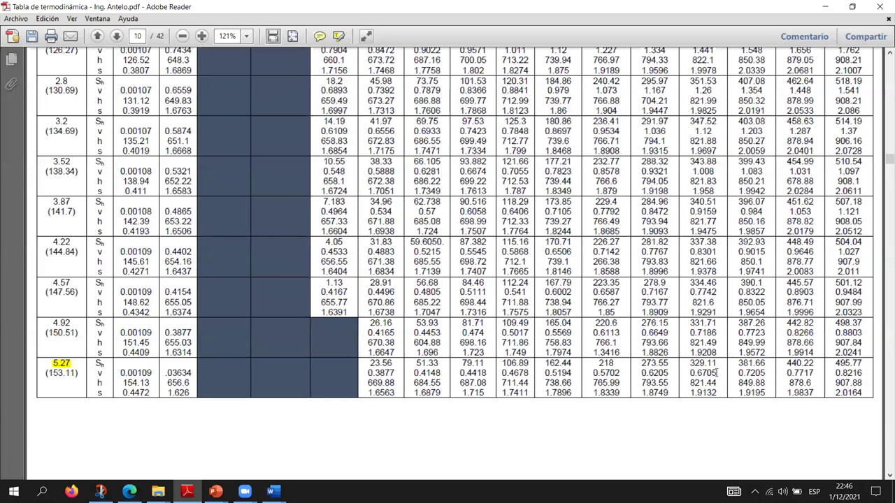
pyautogui.moveTo(717, 373); pyautogui.dragTo(691, 365)
pyautogui.click(344, 39)
pyautogui.moveTo(766, 372); pyautogui.dragTo(739, 374)
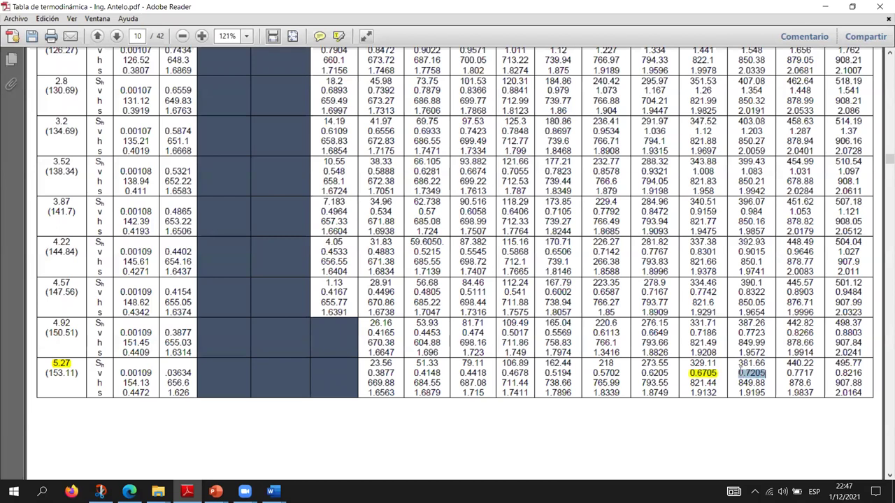
pyautogui.click(339, 35)
pyautogui.scroll(1, 732, 423)
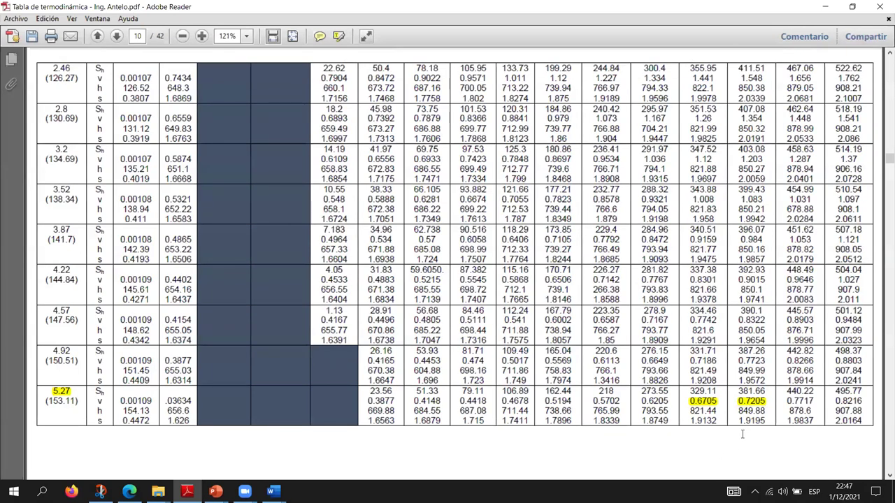
pyautogui.scroll(1, 559, 446)
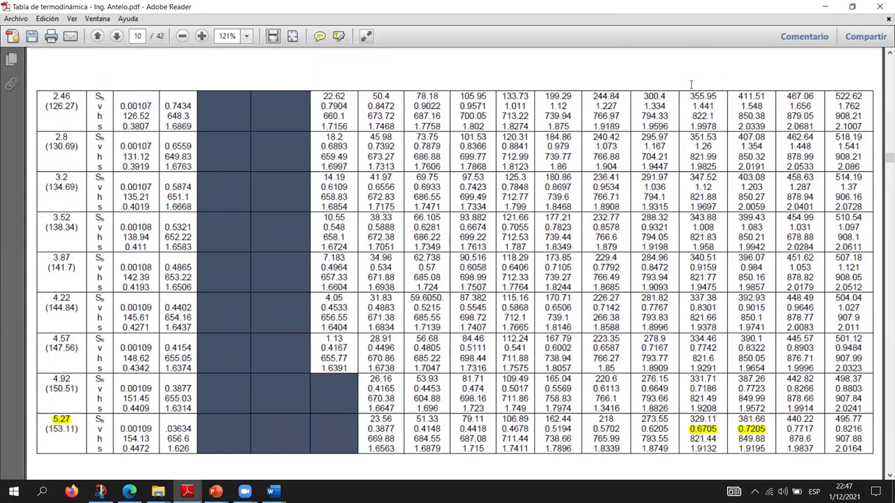
# - Capture the page 10 steam table with its highlighted values as a new snip in Recorte y anotación and select the ballpoint pen
pyautogui.scroll(15, 710, 98)
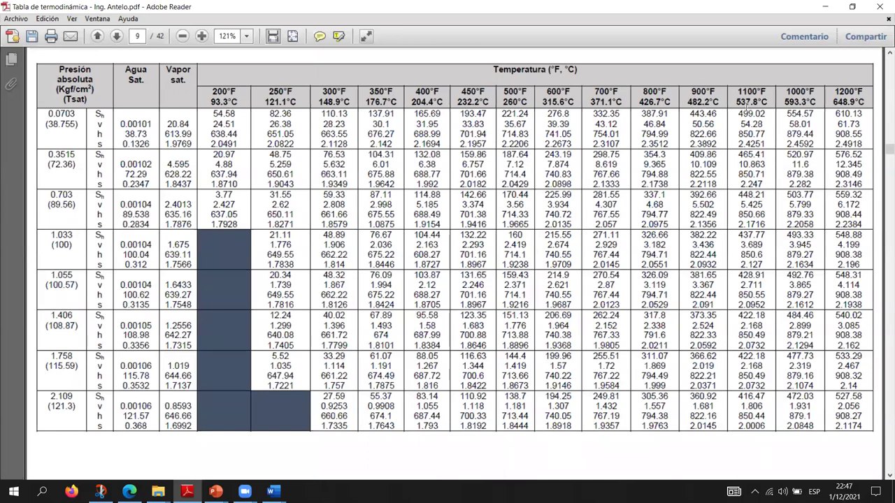
pyautogui.scroll(-10, 748, 108)
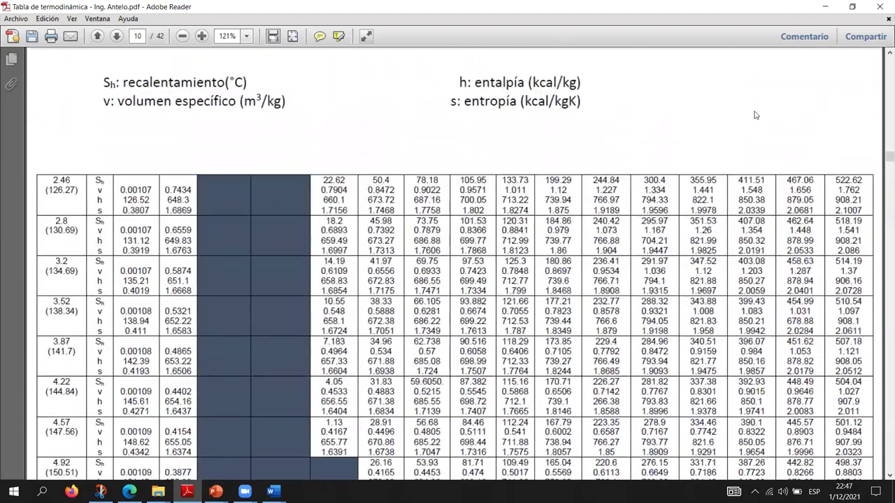
pyautogui.scroll(-3, 755, 115)
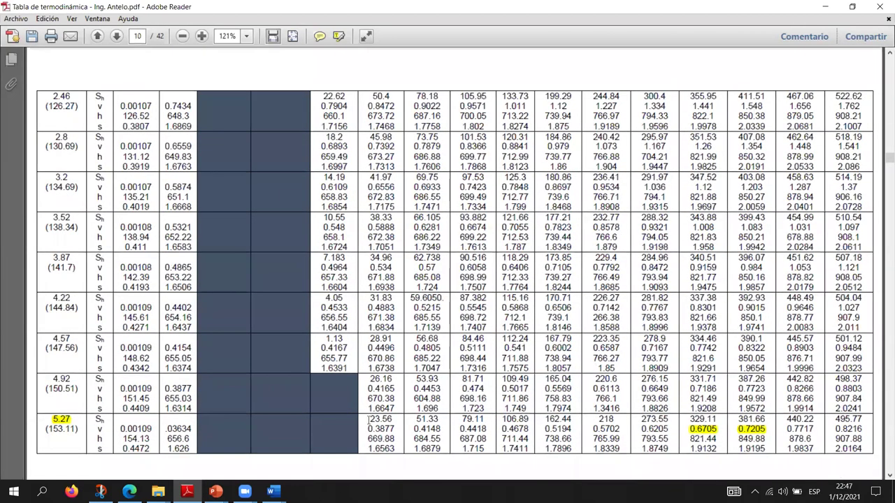
pyautogui.click(100, 492)
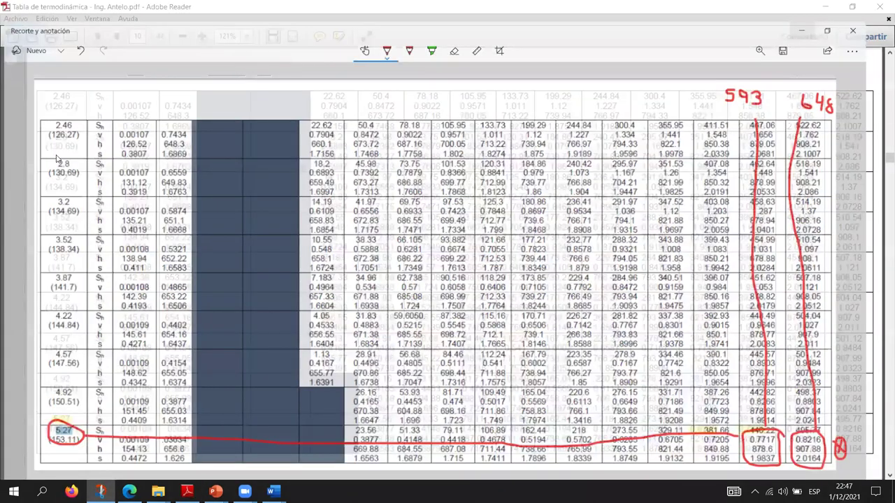
pyautogui.click(34, 49)
pyautogui.moveTo(35, 49); pyautogui.dragTo(882, 463)
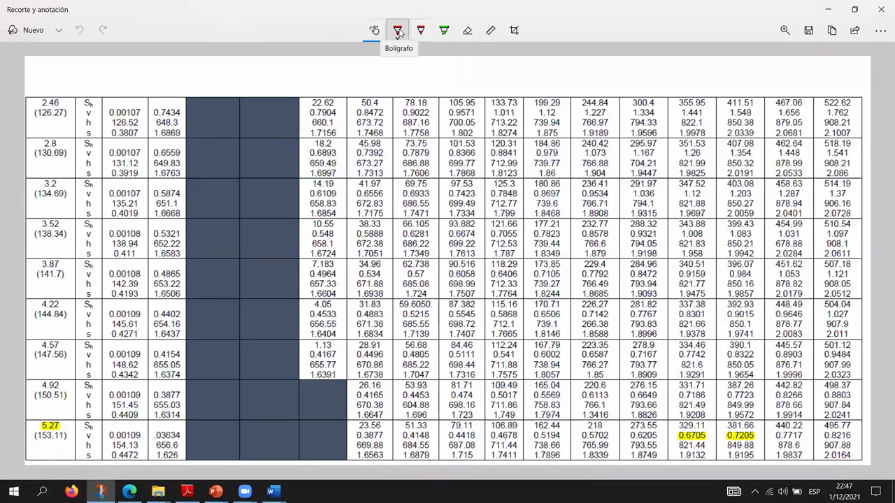
pyautogui.click(398, 32)
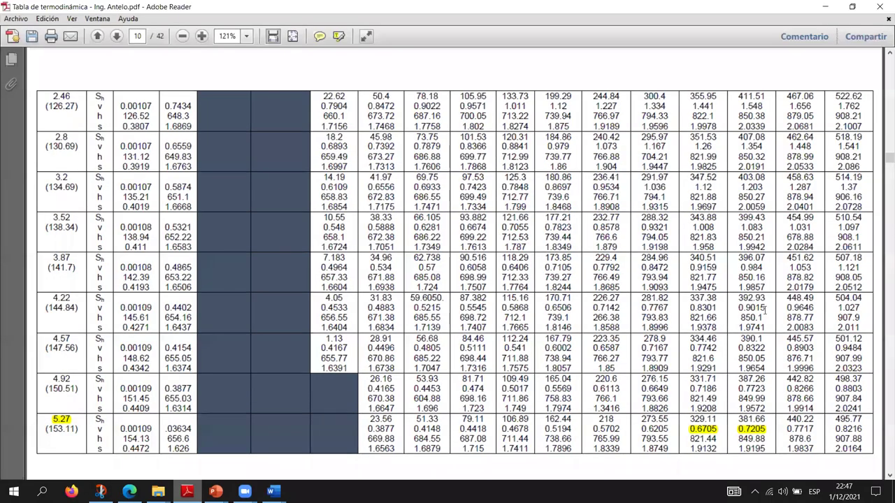
# - Check the temperature headings on page 9 of the PDF for the two highlighted volume columns and return to the snip
pyautogui.scroll(10, 765, 310)
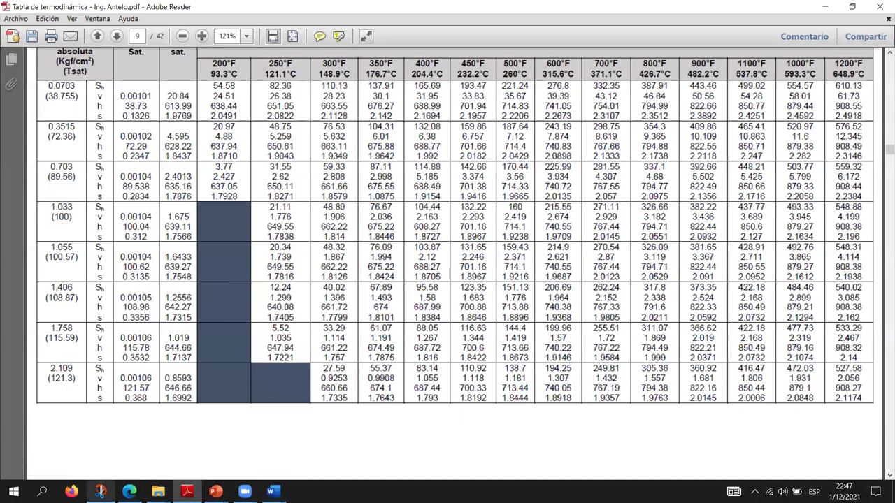
pyautogui.click(101, 492)
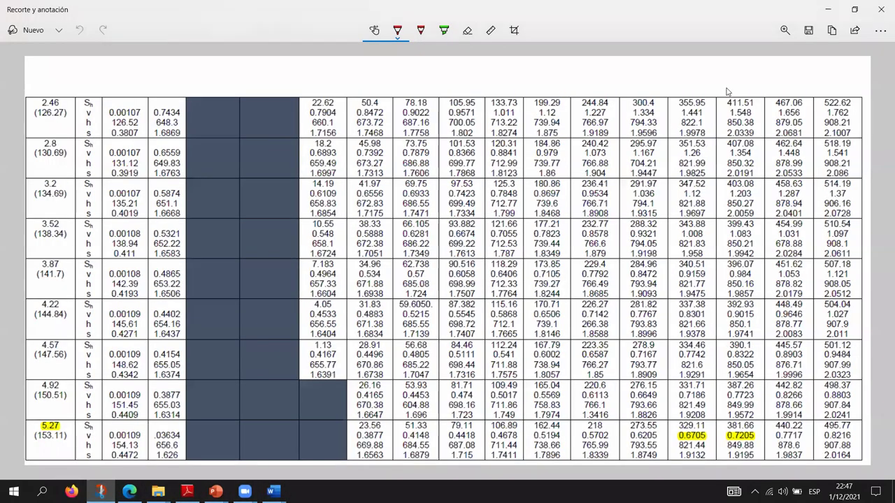
# - Handwrite the temperatures 482,2 and 537,8 above the 0.6705 and 0.7205 columns of the snip, checking the headings on page 9 of the PDF
pyautogui.moveTo(668, 72)
pyautogui.mouseDown()
pyautogui.moveTo(676, 84)
pyautogui.moveTo(686, 70)
pyautogui.moveTo(697, 73)
pyautogui.moveTo(693, 84)
pyautogui.mouseUp()
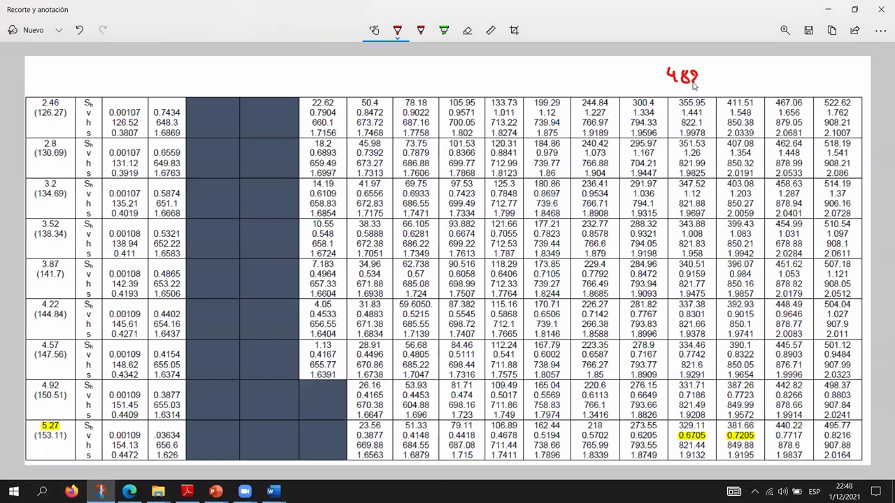
pyautogui.moveTo(703, 81)
pyautogui.mouseDown()
pyautogui.moveTo(714, 73)
pyautogui.moveTo(716, 84)
pyautogui.mouseUp()
pyautogui.click(187, 492)
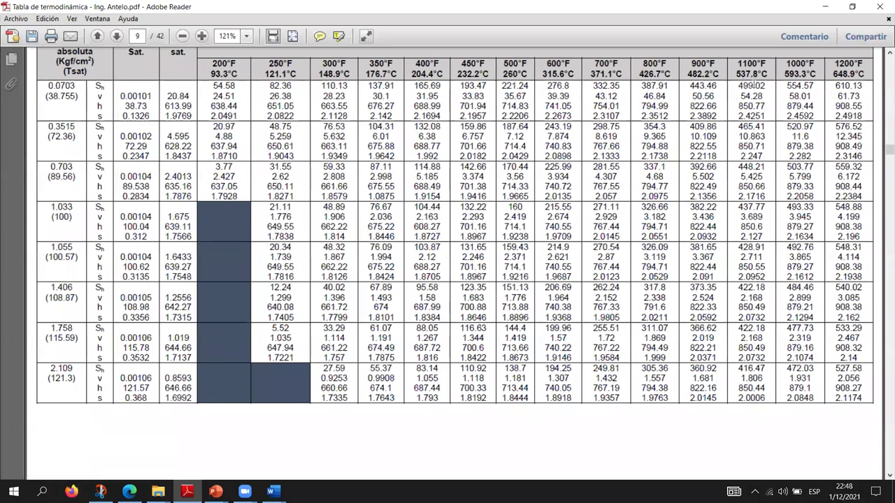
pyautogui.click(826, 7)
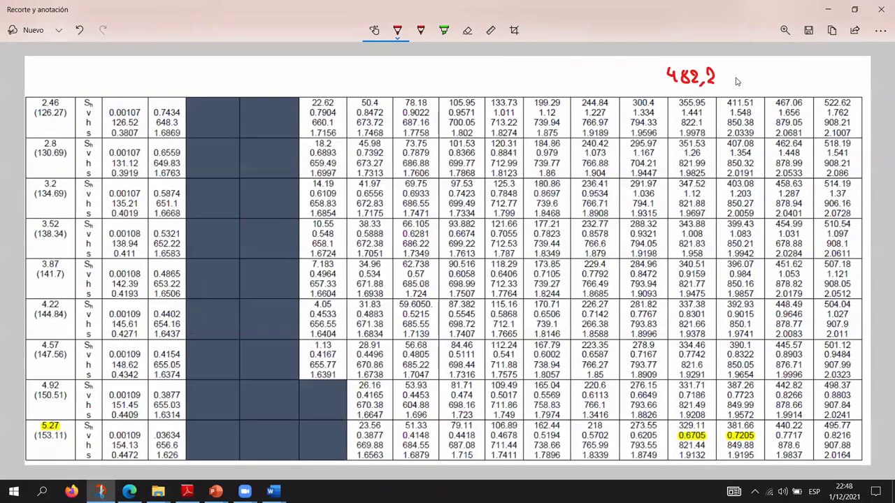
pyautogui.moveTo(737, 73)
pyautogui.mouseDown()
pyautogui.moveTo(731, 82)
pyautogui.moveTo(747, 83)
pyautogui.moveTo(745, 93)
pyautogui.moveTo(763, 74)
pyautogui.moveTo(757, 84)
pyautogui.mouseUp()
pyautogui.moveTo(761, 92)
pyautogui.mouseDown()
pyautogui.moveTo(774, 92)
pyautogui.moveTo(782, 78)
pyautogui.mouseUp()
# - Draw a vertical guide line between the two highlighted columns and a horizontal one along the 5.27 pressure row to 0.6705
pyautogui.moveTo(718, 437)
pyautogui.mouseDown()
pyautogui.moveTo(716, 451)
pyautogui.moveTo(724, 445)
pyautogui.moveTo(721, 102)
pyautogui.mouseUp()
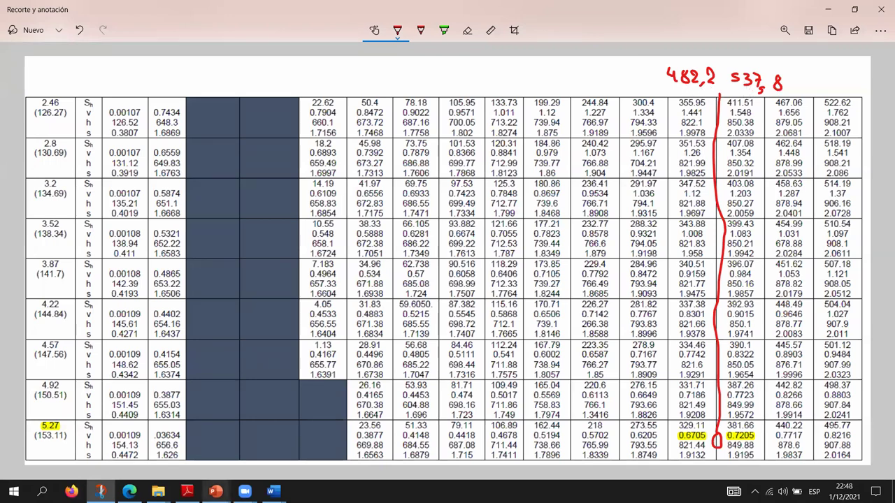
pyautogui.moveTo(71, 435); pyautogui.dragTo(670, 440)
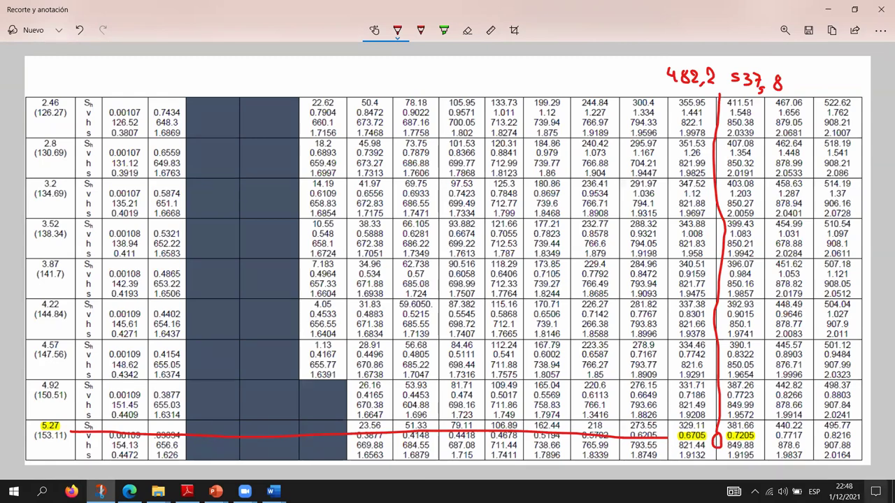
# - Open the Casio fx-570 calculator emulator and set it to statistics mode with the A+BX linear regression
pyautogui.click(893, 492)
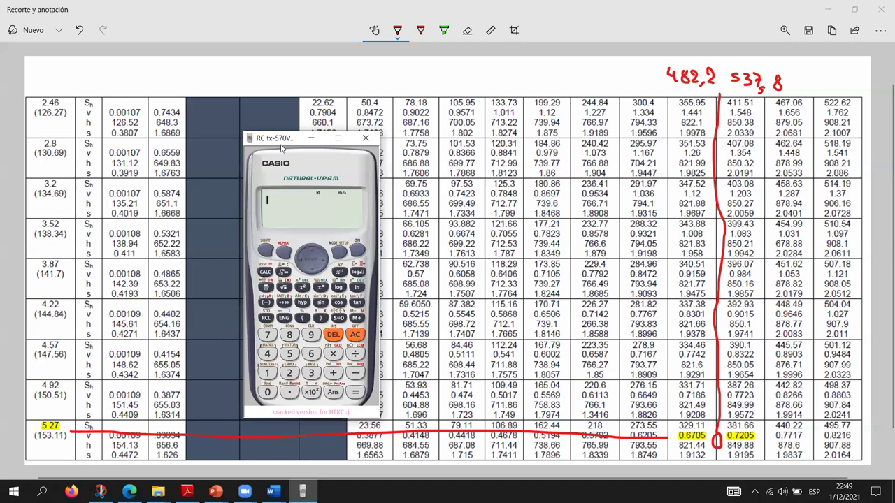
pyautogui.moveTo(282, 146); pyautogui.dragTo(303, 144)
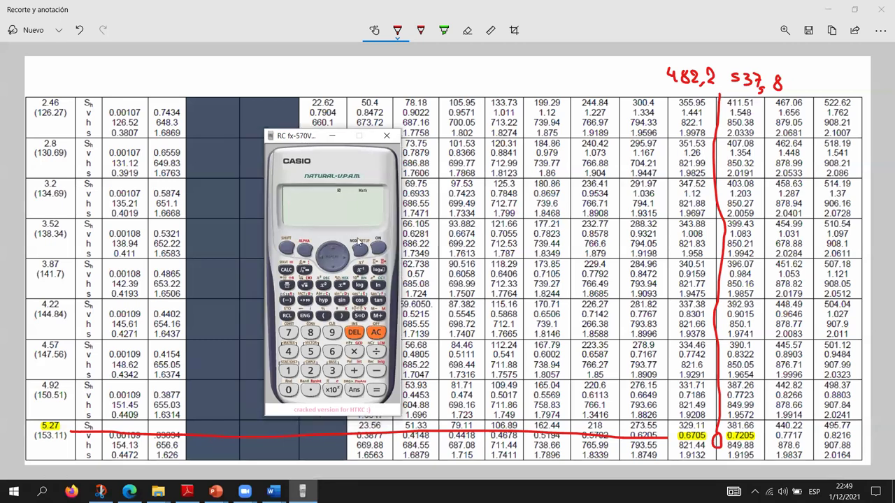
pyautogui.click(360, 250)
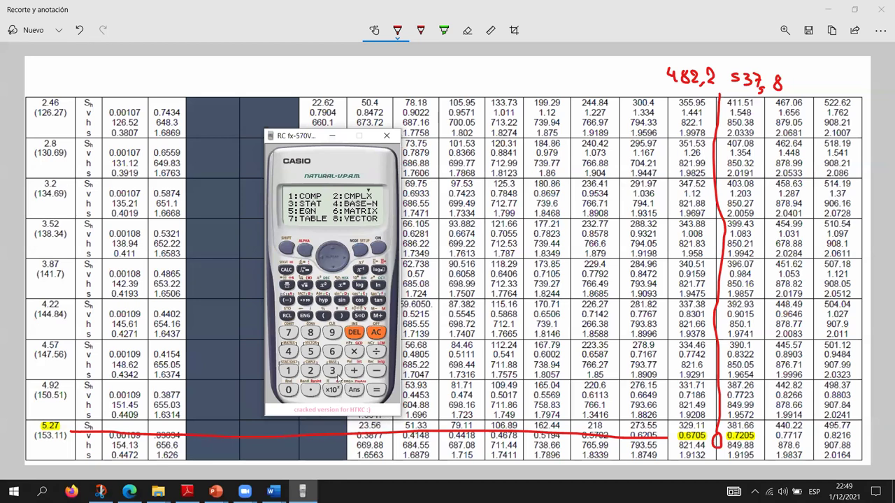
pyautogui.click(334, 371)
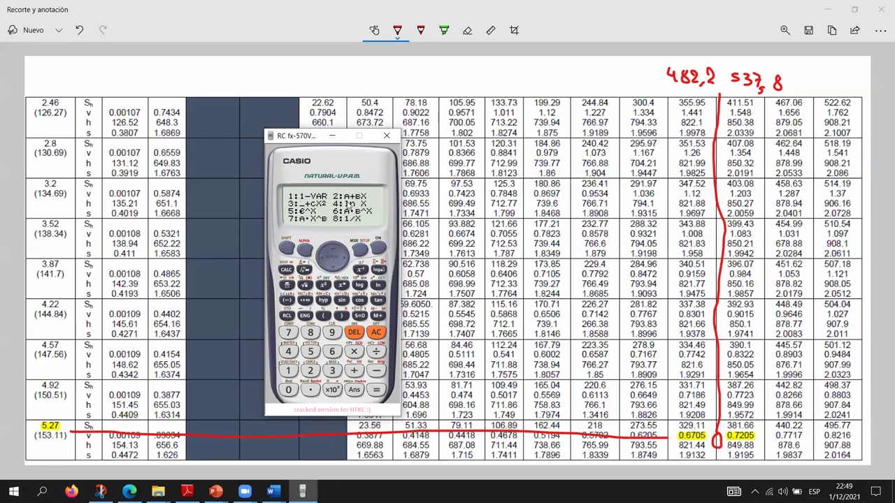
pyautogui.click(313, 371)
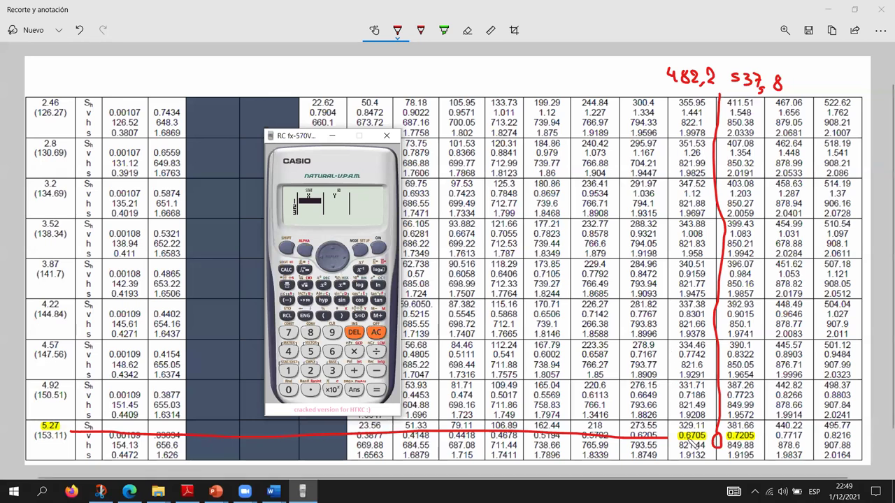
# - Enter the specific volumes 0.6705 and 0.7205 as the X values of the regression table
pyautogui.write('0.670')
pyautogui.write('5')
pyautogui.write('0.720')
pyautogui.write('5')
pyautogui.press('Return')
# - Enter the temperatures 482.2 and 537.8 as the matching Y values of the regression table
pyautogui.press('Up')
pyautogui.press('Right')
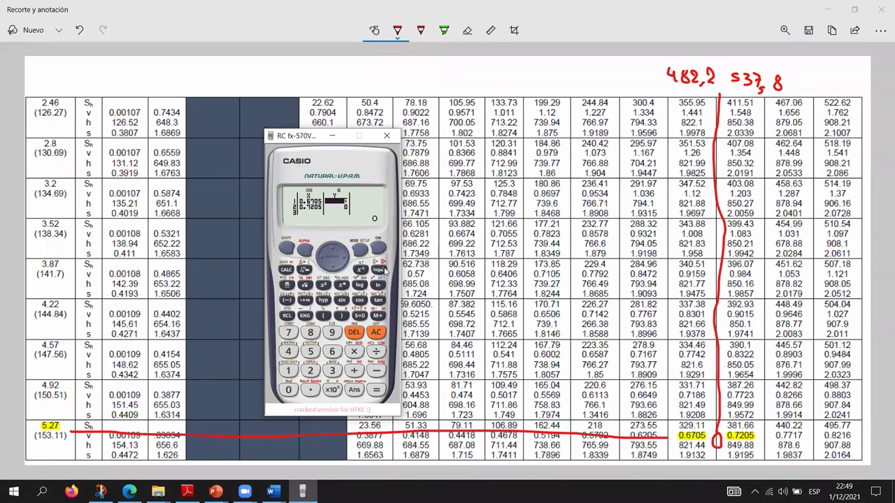
pyautogui.write('482.2')
pyautogui.press('Return')
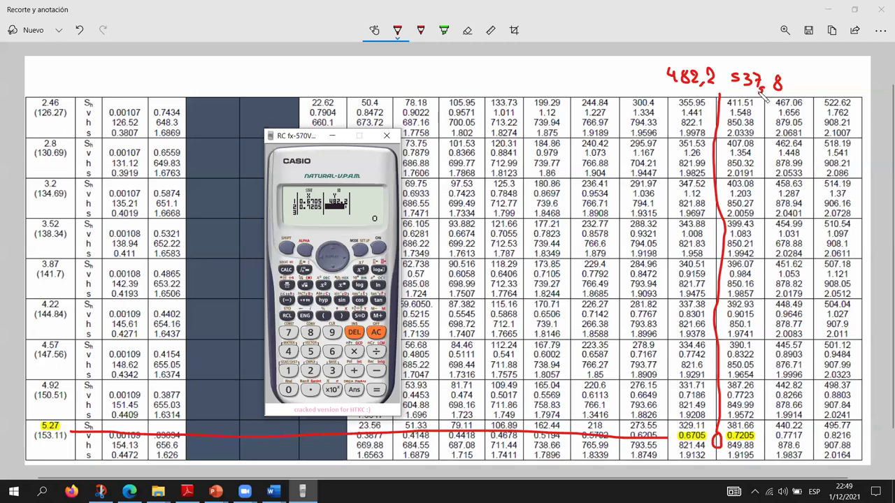
pyautogui.write('537.8')
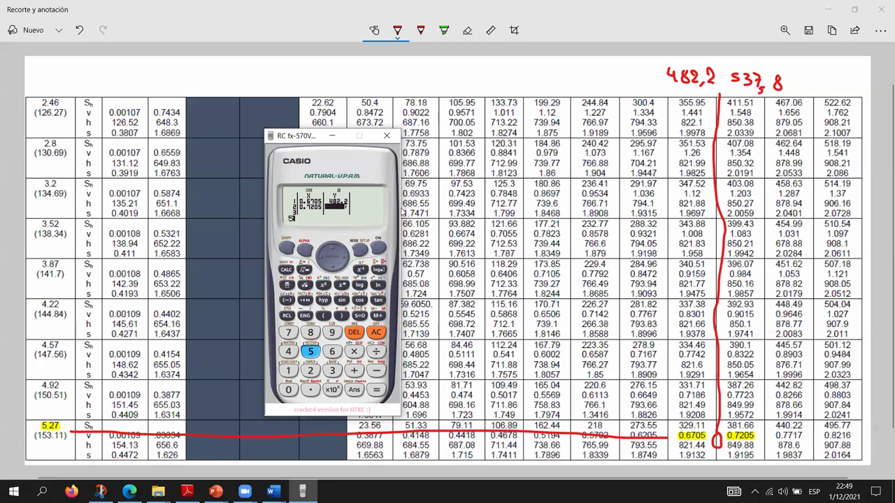
pyautogui.press('Return')
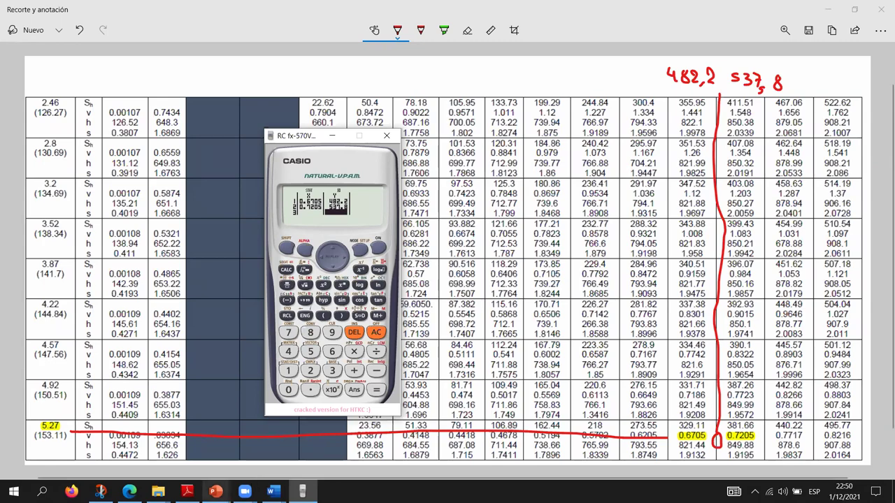
# - Switch to the AYUDANTIA # 8.1 presentation in PowerPoint and place the calculator beside the E-2 equations so v2 is readable
pyautogui.moveTo(216, 492)
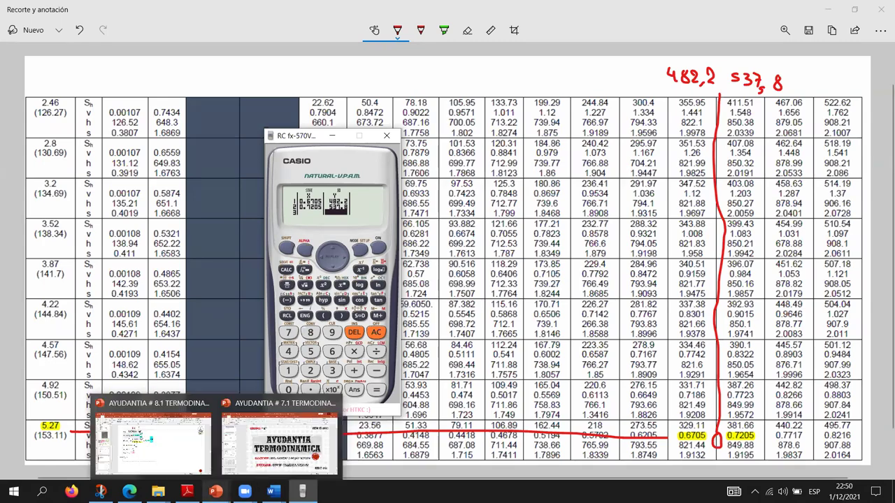
pyautogui.click(178, 465)
pyautogui.click(302, 491)
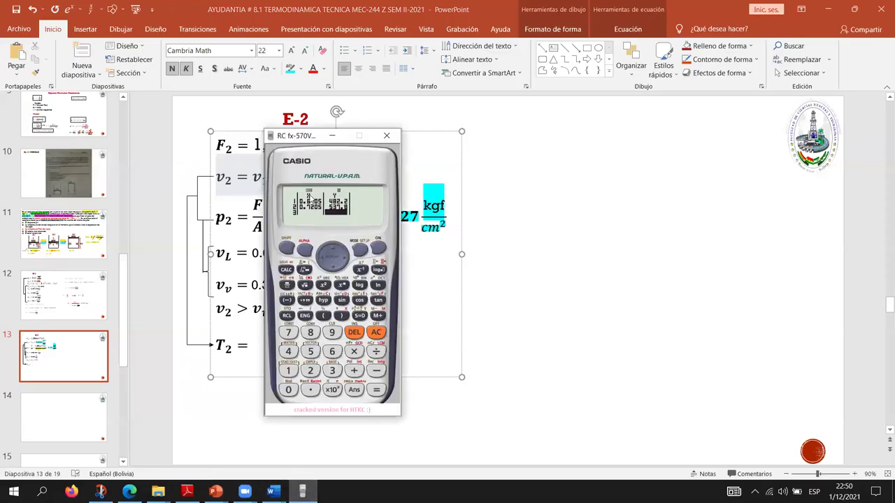
pyautogui.moveTo(308, 138); pyautogui.dragTo(516, 140)
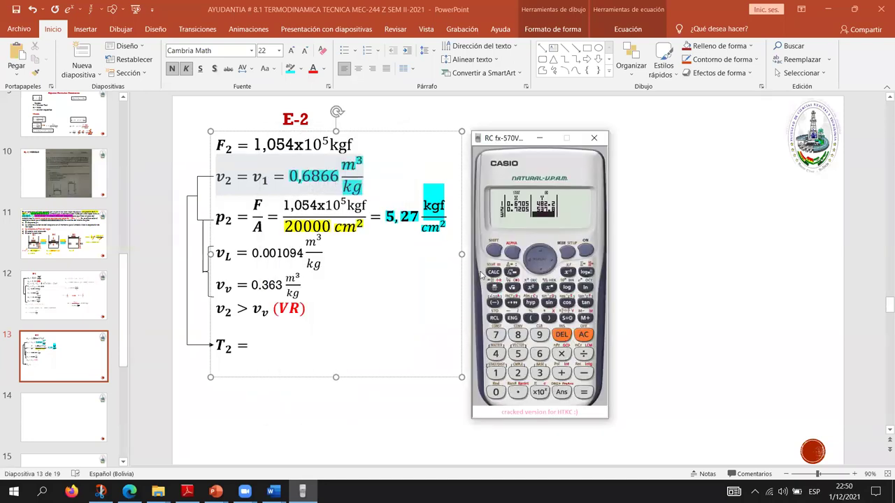
# - Leave the data table, enter the specific volume 0.6866 in the calculator and open its statistics functions
pyautogui.click(586, 337)
pyautogui.write('0.6866')
pyautogui.click(499, 252)
pyautogui.click(496, 373)
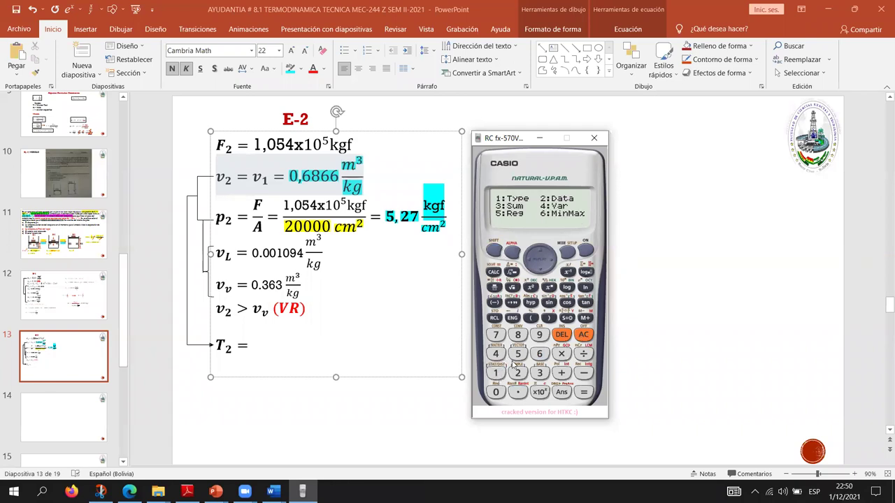